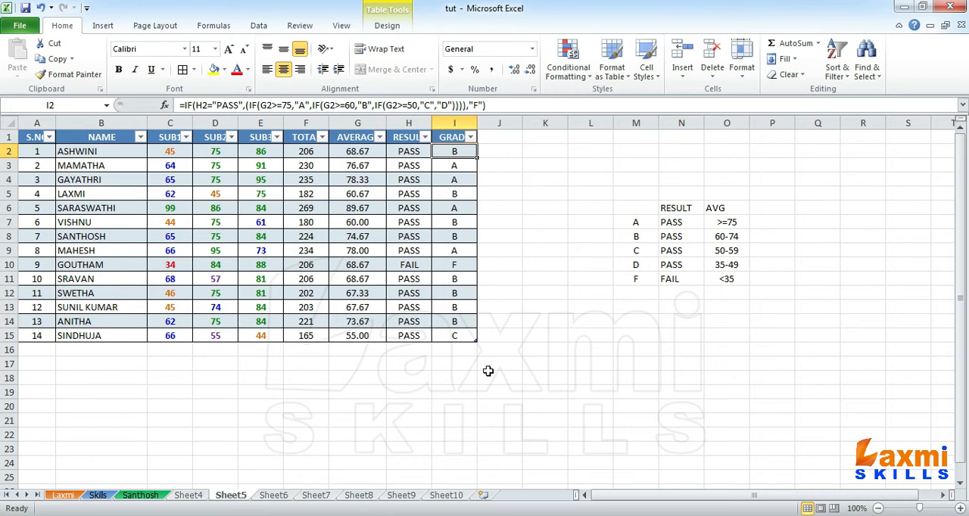
# Change the third student's SUB3 mark in cell E4 to 100
pyautogui.click(960, 508)
pyautogui.click(960, 508)
pyautogui.click(959, 508)
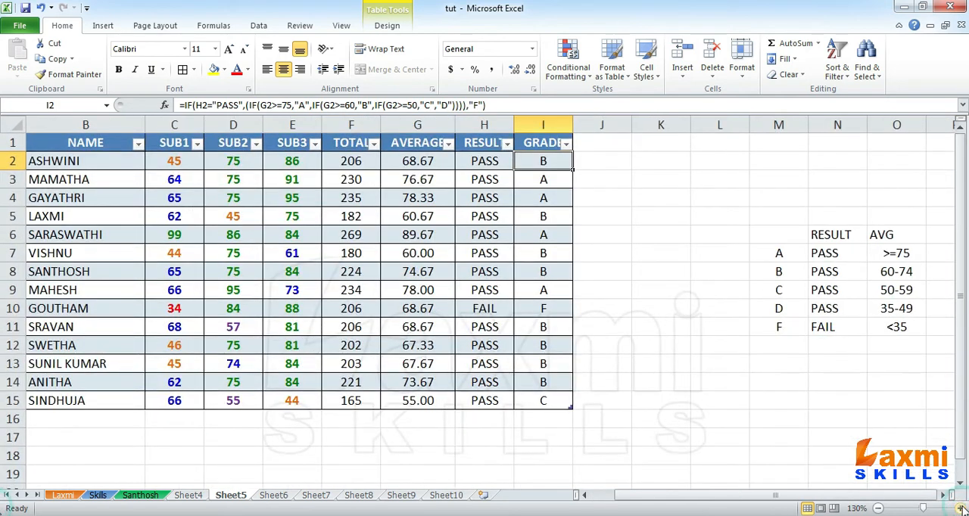
pyautogui.click(960, 508)
pyautogui.moveTo(719, 505); pyautogui.dragTo(674, 503)
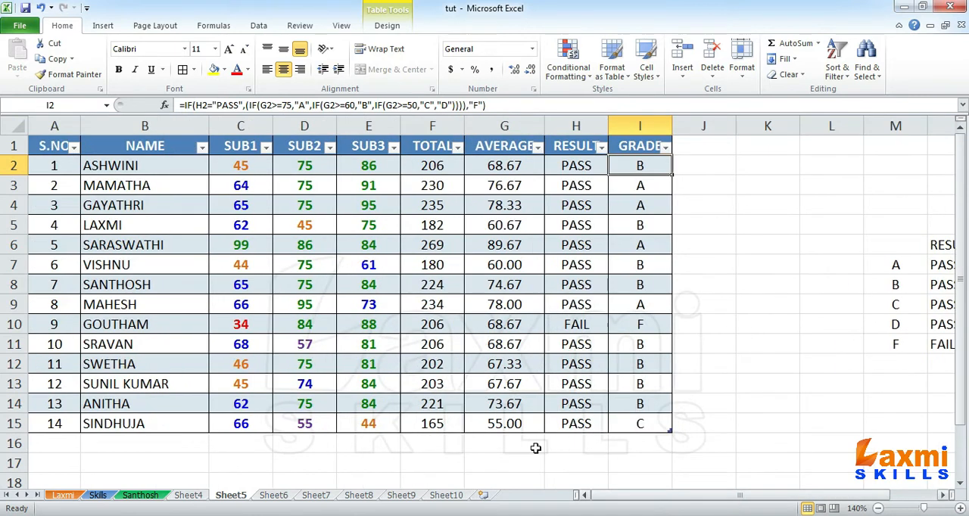
pyautogui.moveTo(235, 174); pyautogui.dragTo(382, 415)
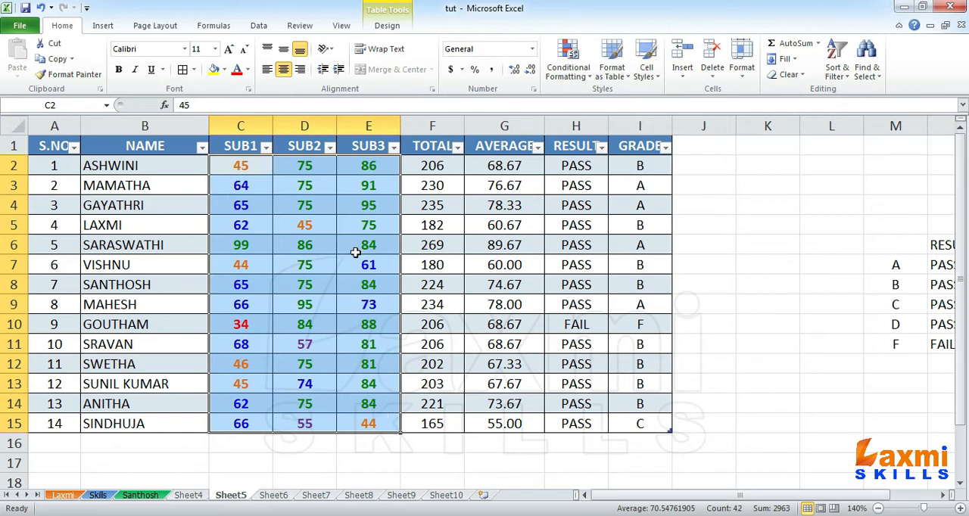
pyautogui.click(362, 209)
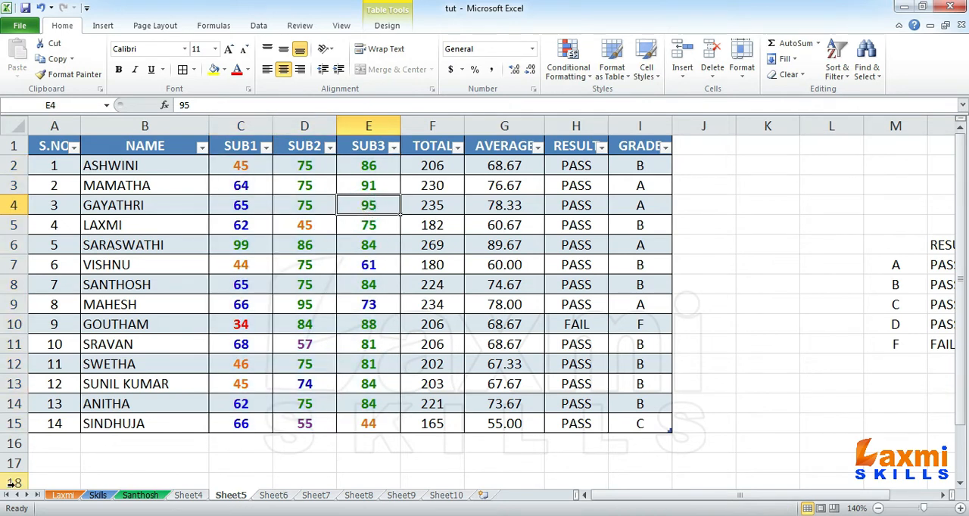
pyautogui.write('100')
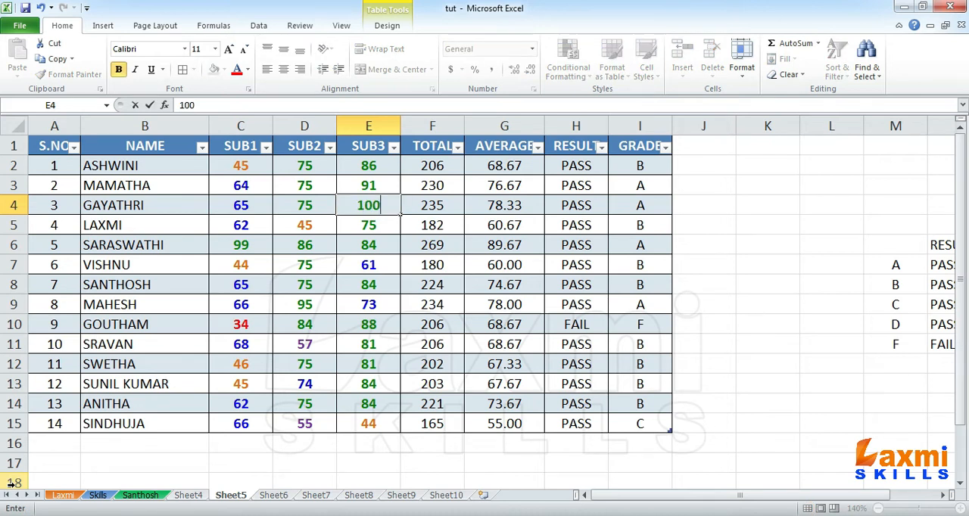
pyautogui.press('Return')
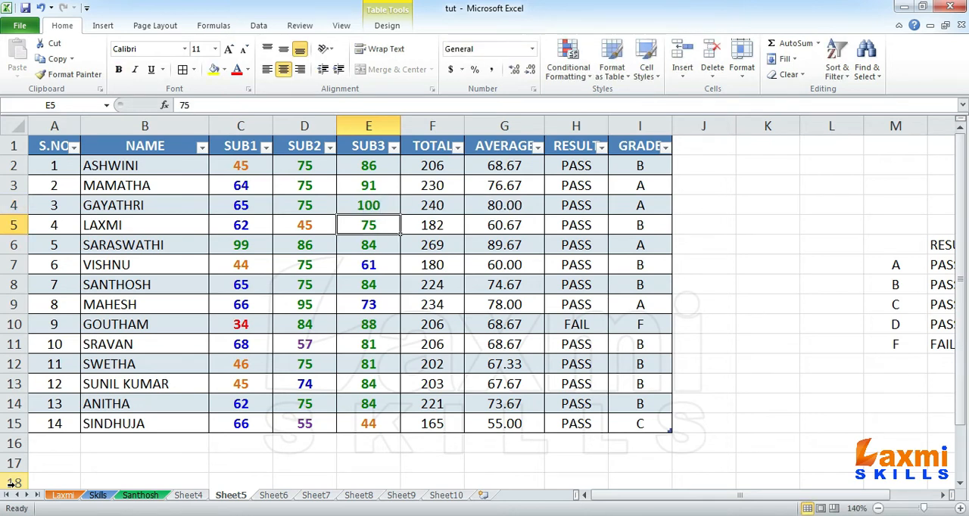
# Try entering an out-of-range mark of 105 in cell E4 and undo the entry
pyautogui.click(361, 212)
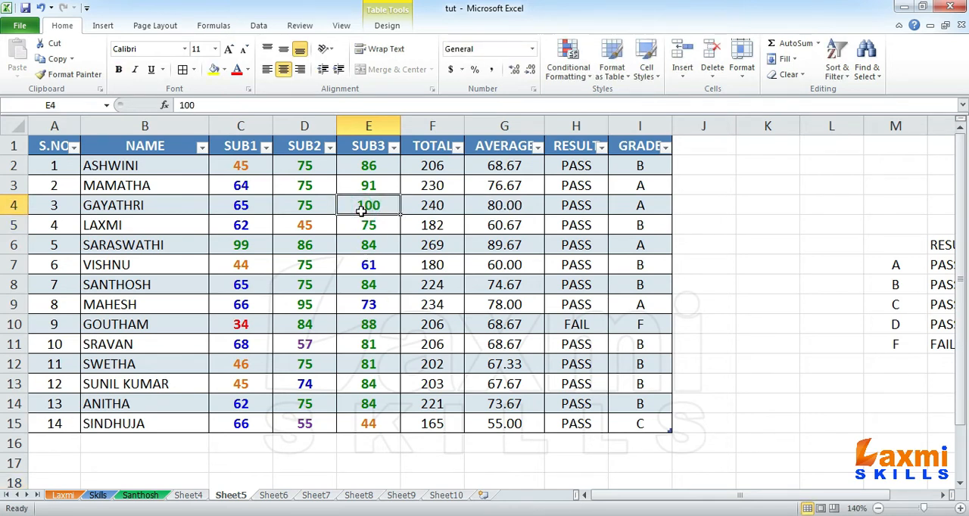
pyautogui.write('105')
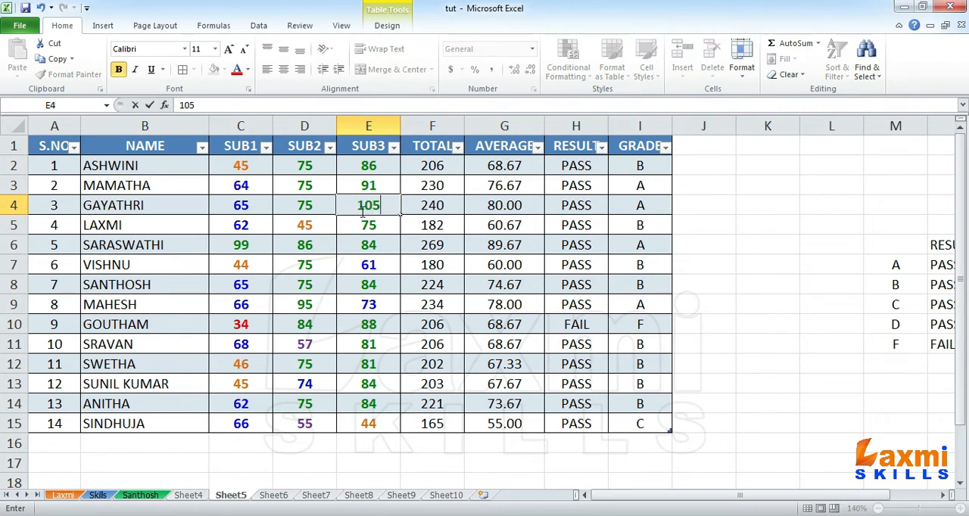
pyautogui.press('Return')
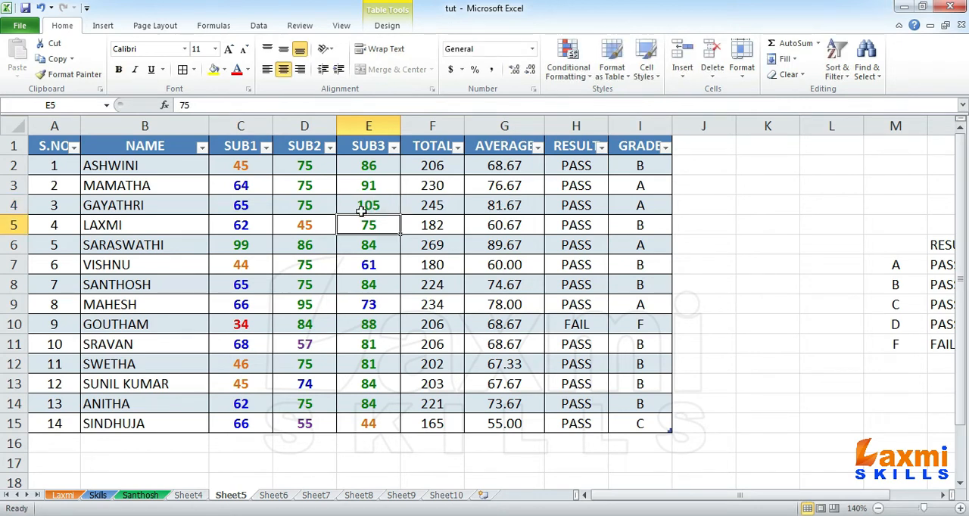
pyautogui.click(362, 212)
pyautogui.hotkey('ctrl', 'z')
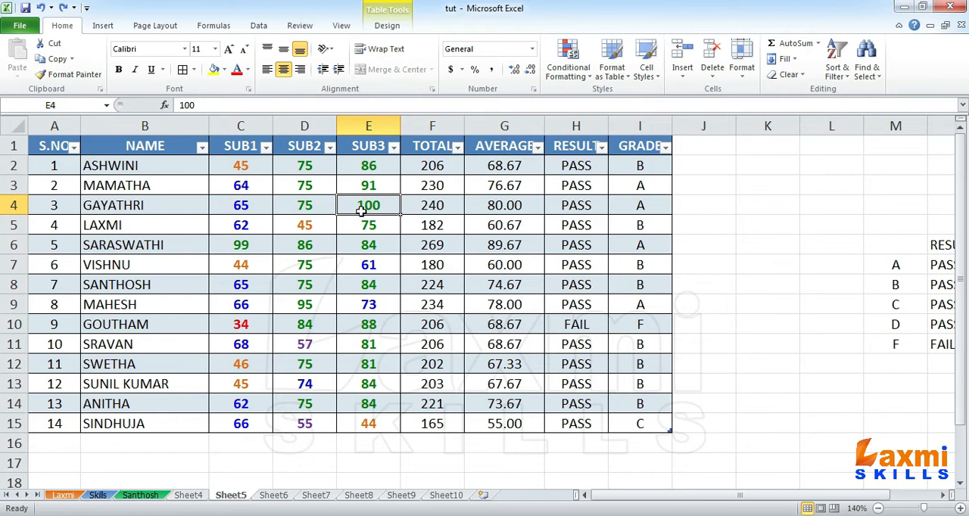
# Try entering 100000 as the mark in cell E4 and undo the entry
pyautogui.write('100000')
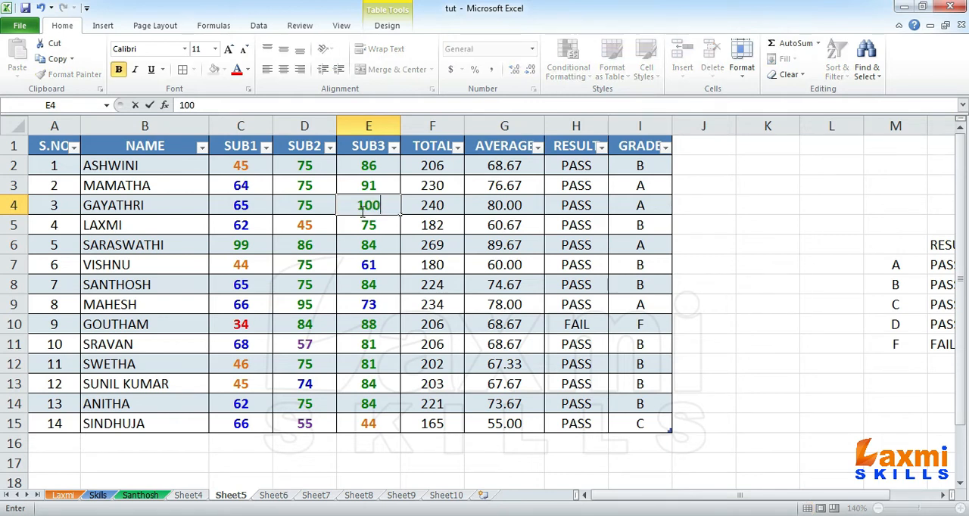
pyautogui.press('Return')
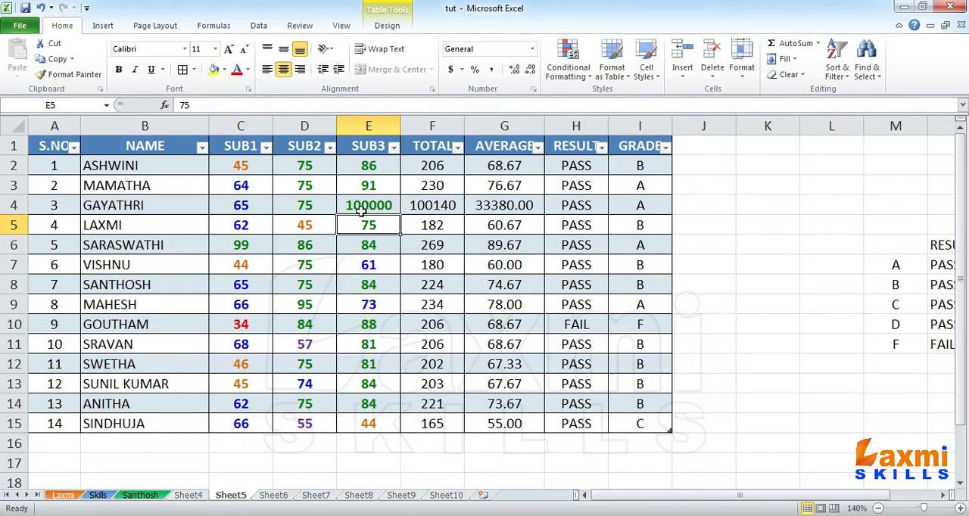
pyautogui.hotkey('ctrl', 'z')
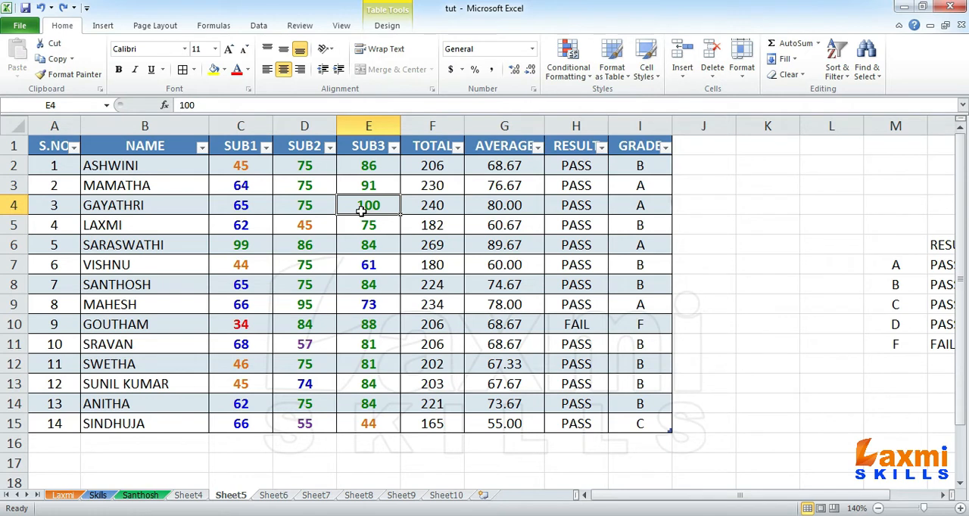
pyautogui.click(240, 170)
pyautogui.moveTo(240, 170); pyautogui.dragTo(374, 425)
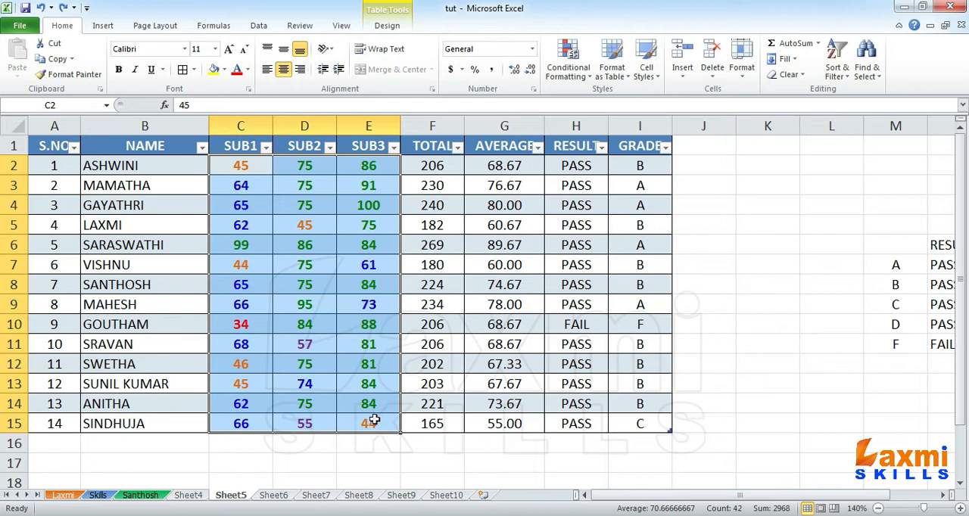
pyautogui.click(318, 247)
pyautogui.click(368, 202)
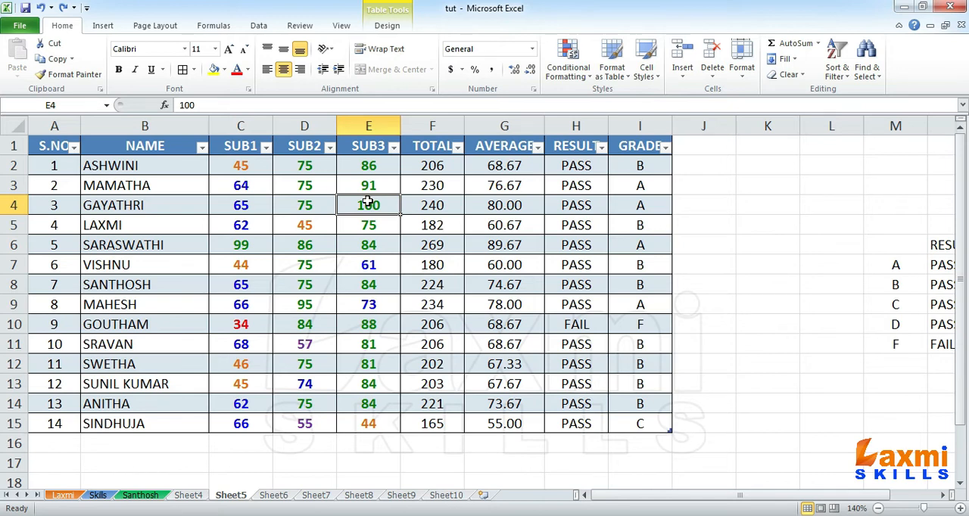
pyautogui.click(362, 185)
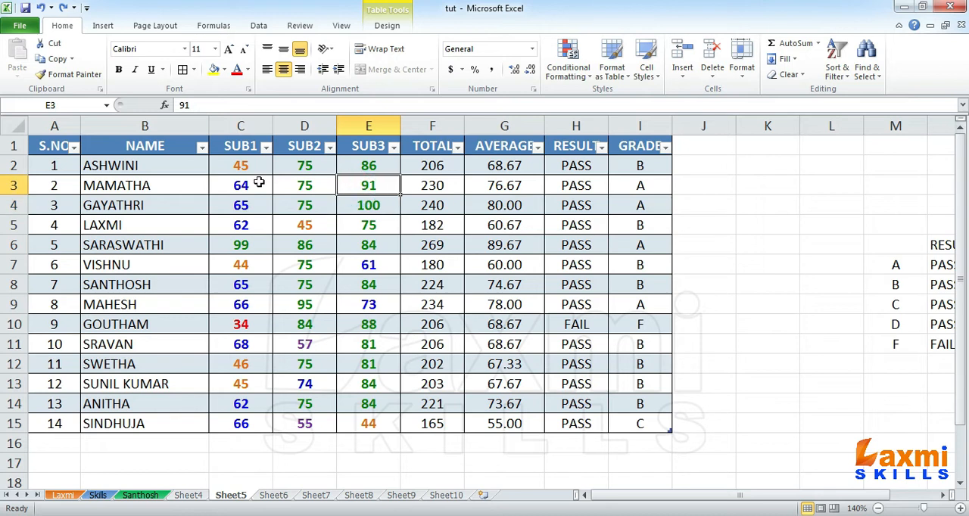
pyautogui.moveTo(231, 165); pyautogui.dragTo(370, 423)
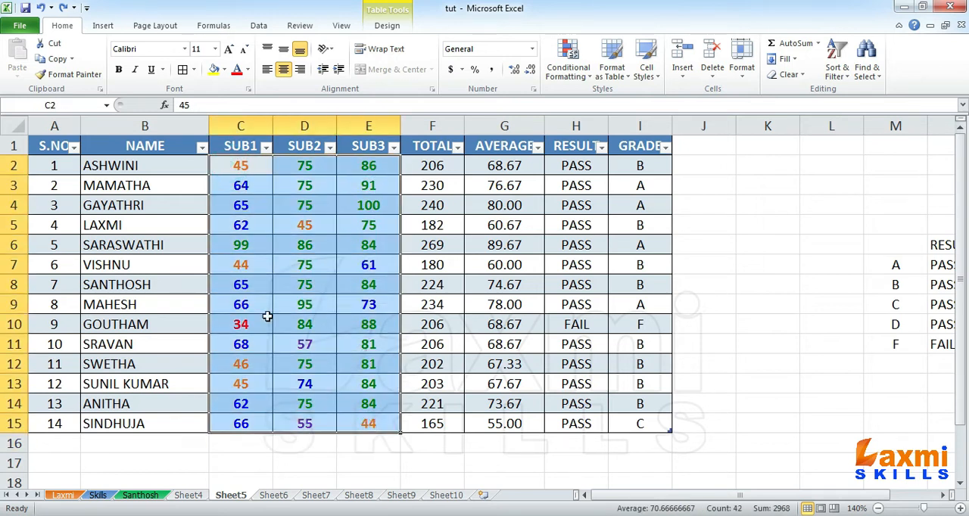
pyautogui.moveTo(235, 159); pyautogui.dragTo(370, 424)
pyautogui.click(254, 309)
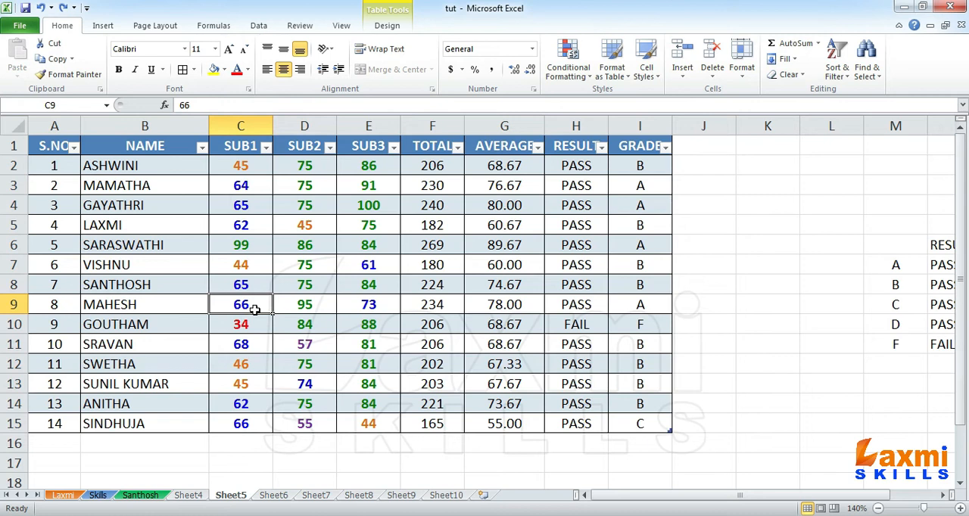
# Start a data validation rule for the subject marks in C2:E15 that allows whole numbers
pyautogui.moveTo(240, 164); pyautogui.dragTo(368, 424)
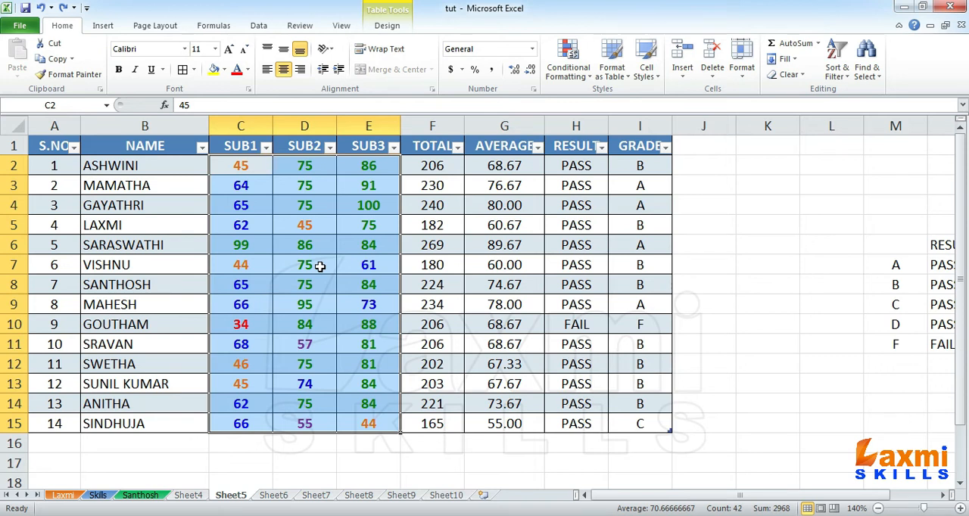
pyautogui.click(593, 80)
pyautogui.click(594, 80)
pyautogui.click(259, 27)
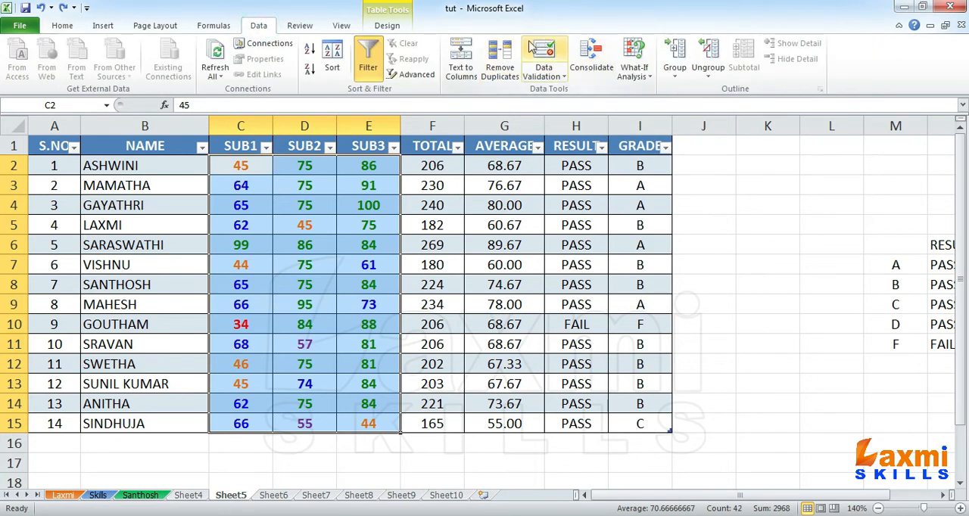
pyautogui.click(543, 54)
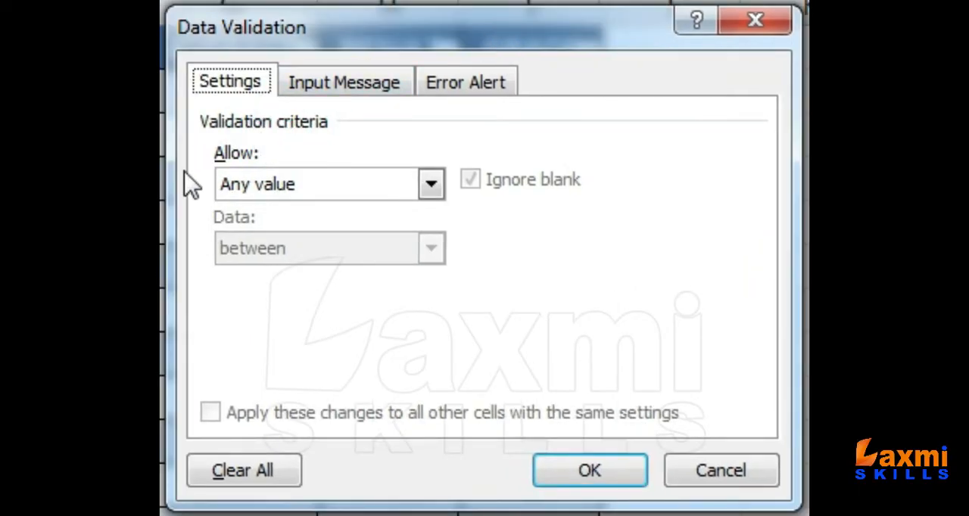
pyautogui.click(430, 182)
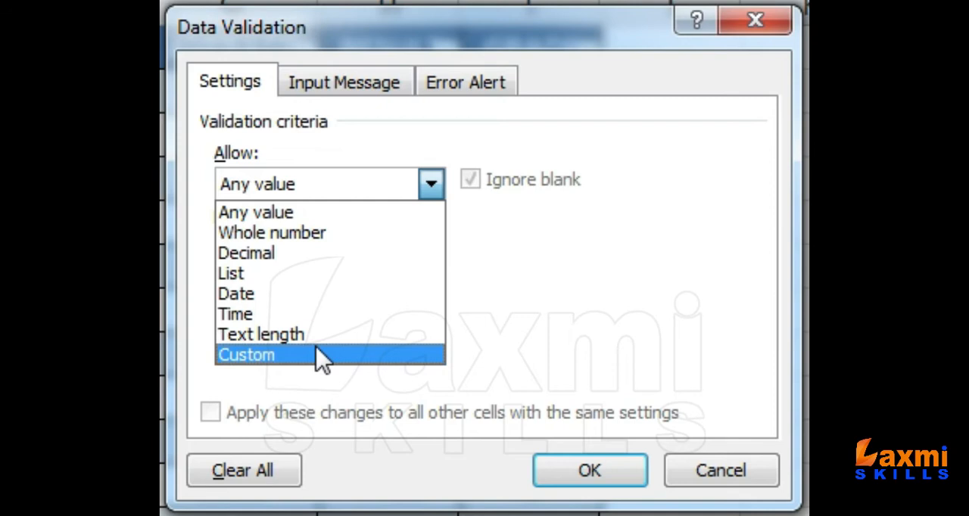
pyautogui.click(312, 235)
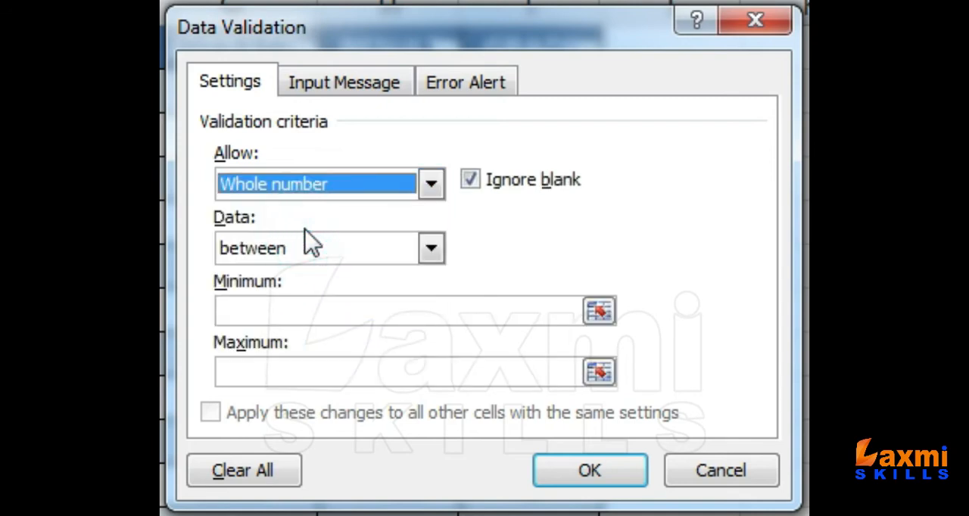
# Restrict the whole-number rule to values between a minimum of 0 and a maximum of 100
pyautogui.click(389, 246)
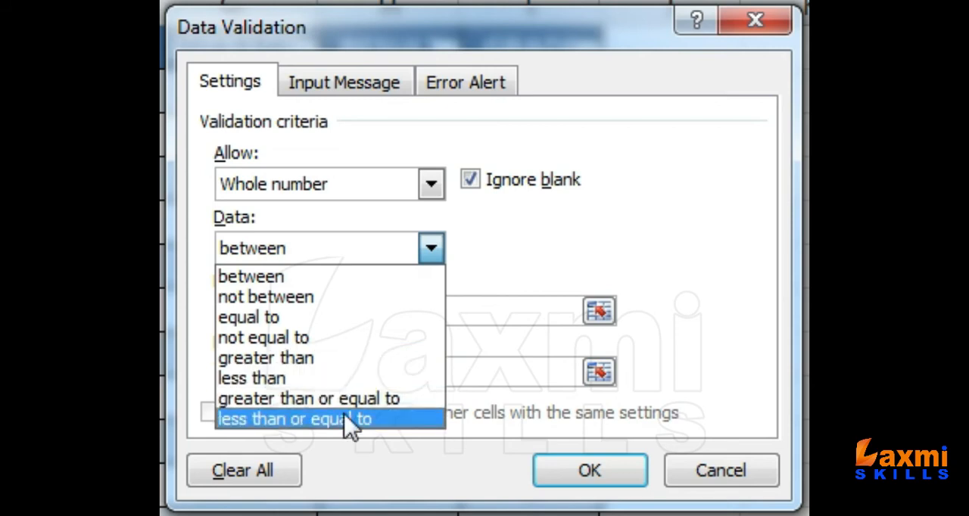
pyautogui.click(275, 283)
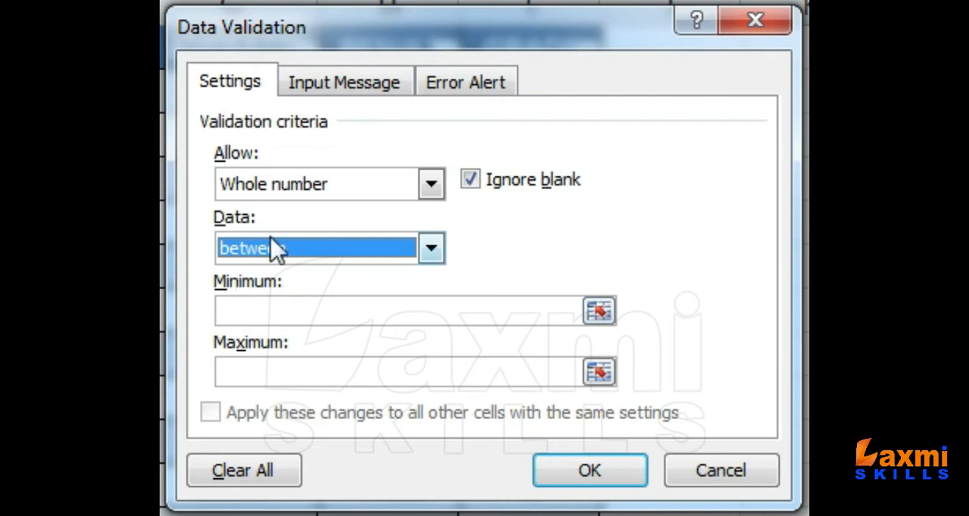
pyautogui.click(260, 303)
pyautogui.click(259, 368)
pyautogui.click(257, 312)
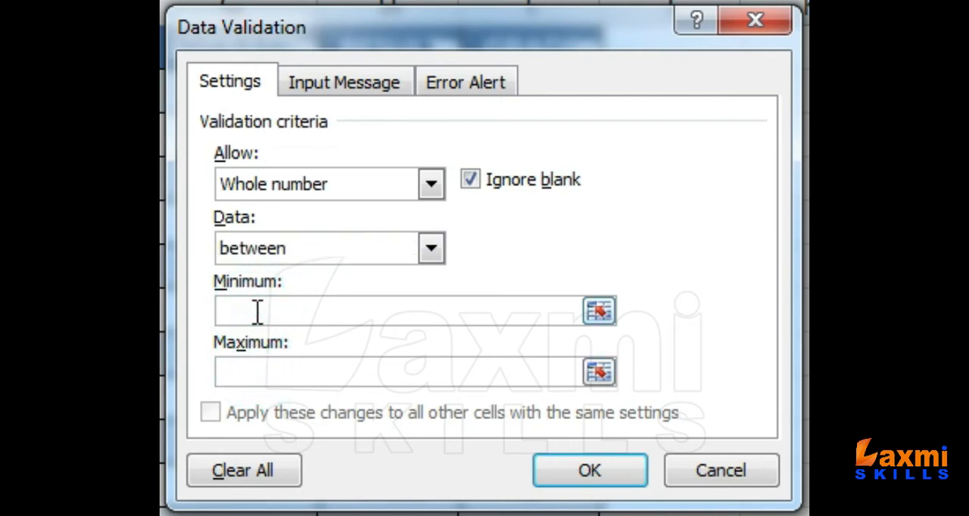
pyautogui.write('0')
pyautogui.click(265, 367)
pyautogui.write('100')
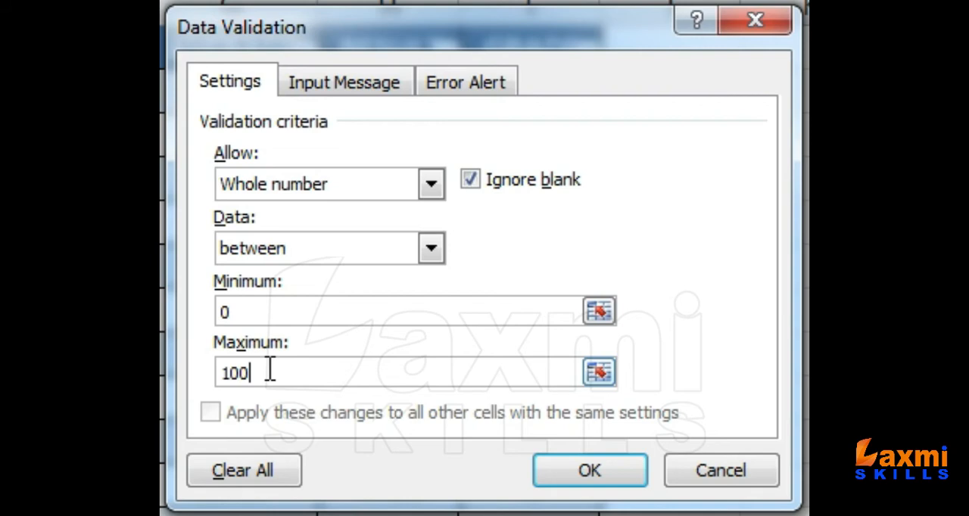
# Disable showing an input message when a validated cell is selected
pyautogui.click(360, 92)
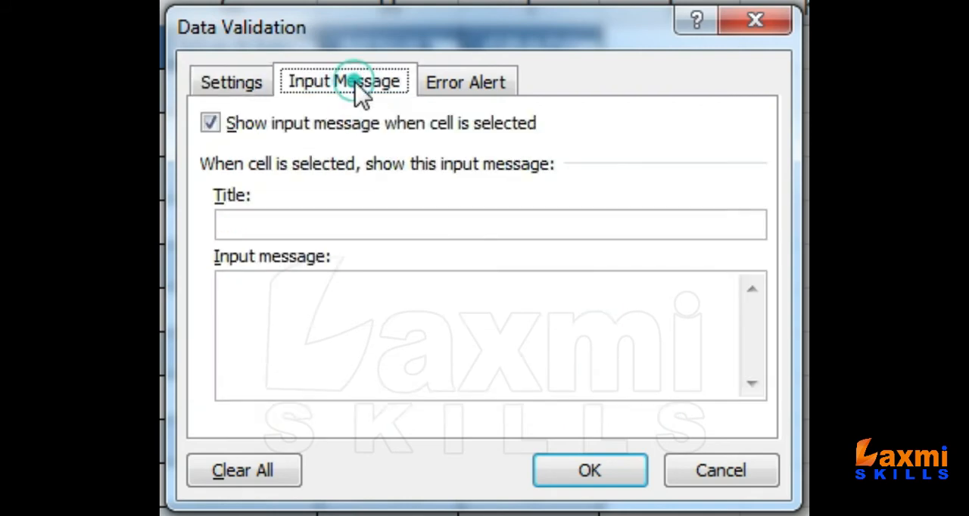
pyautogui.click(318, 226)
pyautogui.click(321, 325)
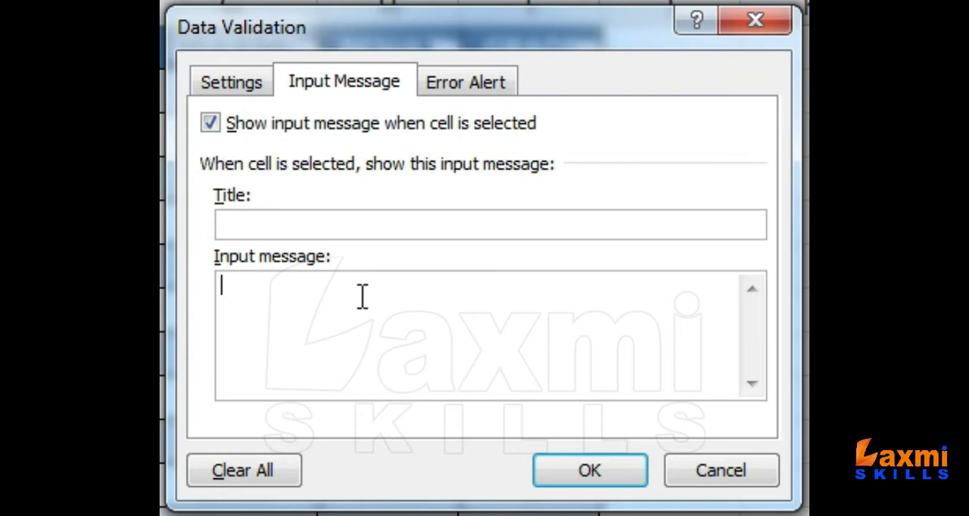
pyautogui.click(210, 123)
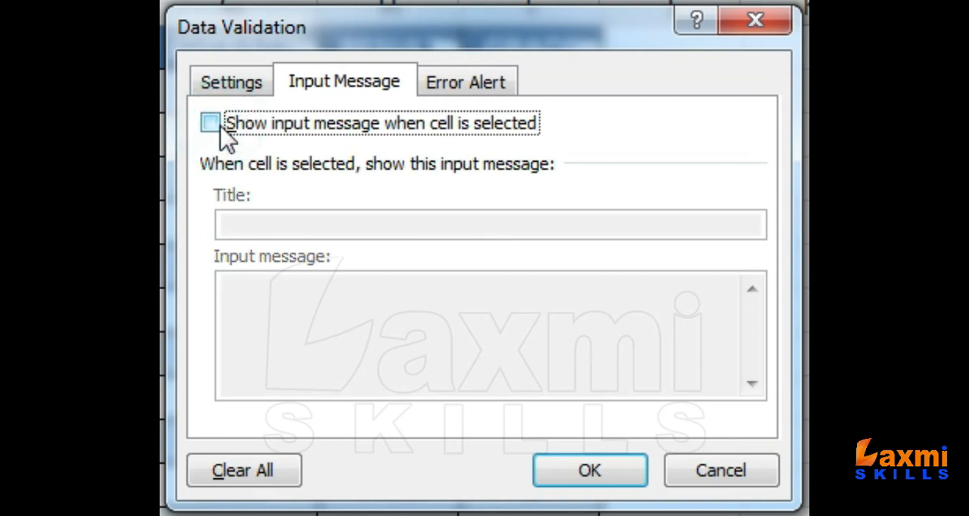
# Set the validation rule's error alert style to Warning
pyautogui.click(458, 85)
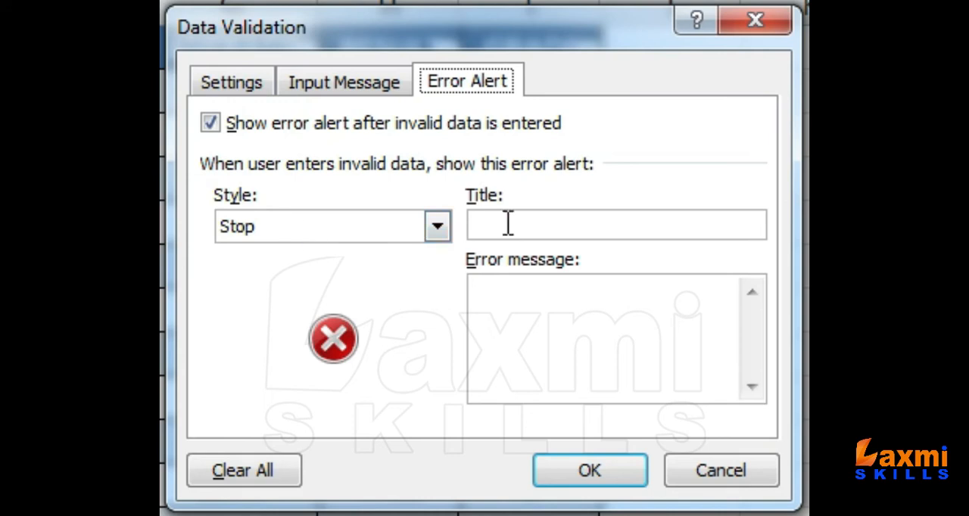
pyautogui.click(386, 236)
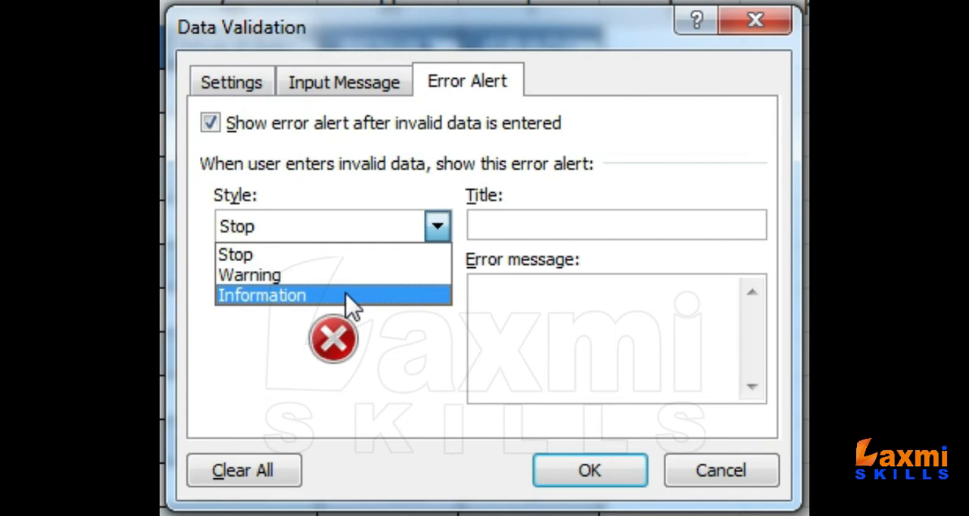
pyautogui.click(371, 226)
pyautogui.click(370, 226)
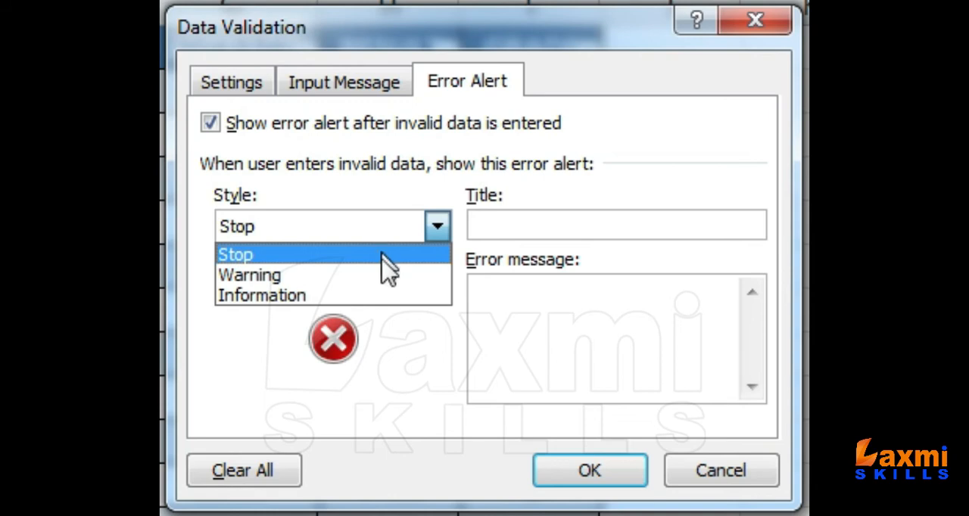
pyautogui.click(380, 275)
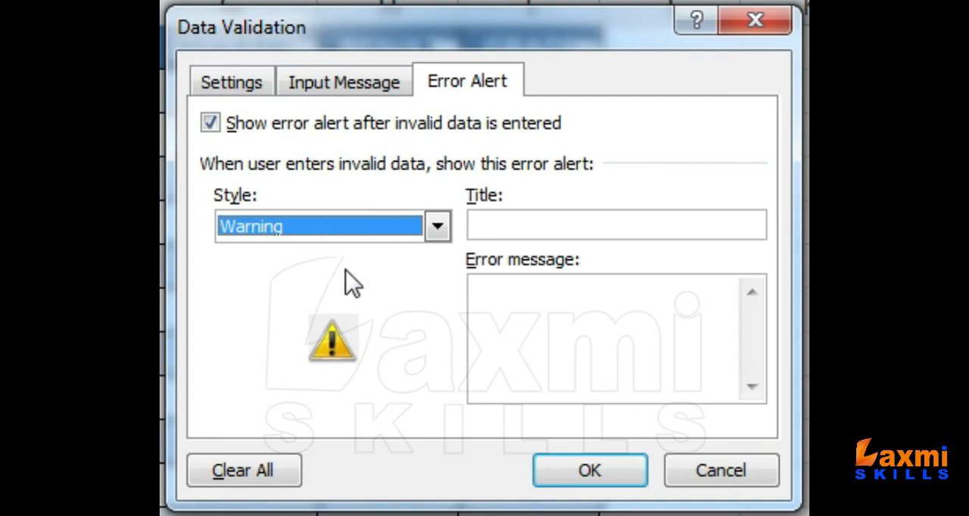
# Change the validation rule's error alert style to Stop
pyautogui.click(346, 225)
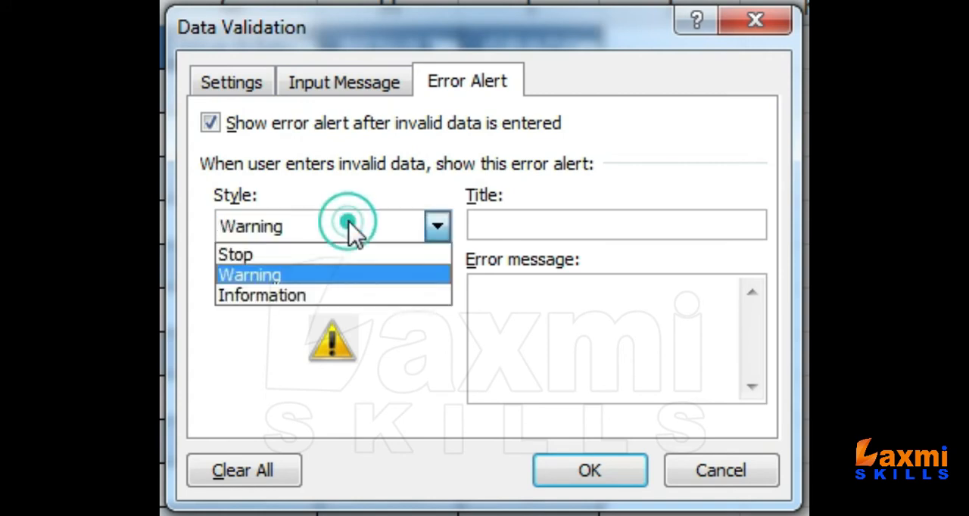
pyautogui.click(357, 288)
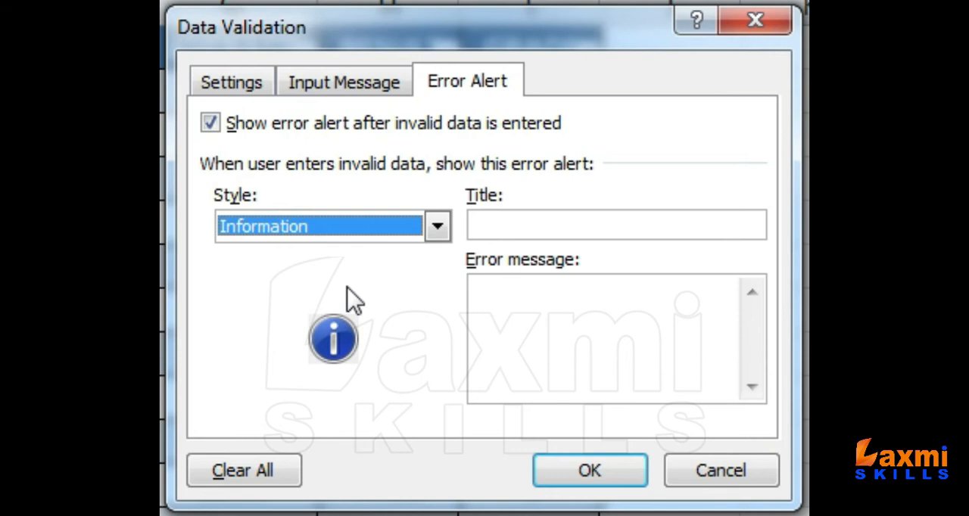
pyautogui.click(346, 236)
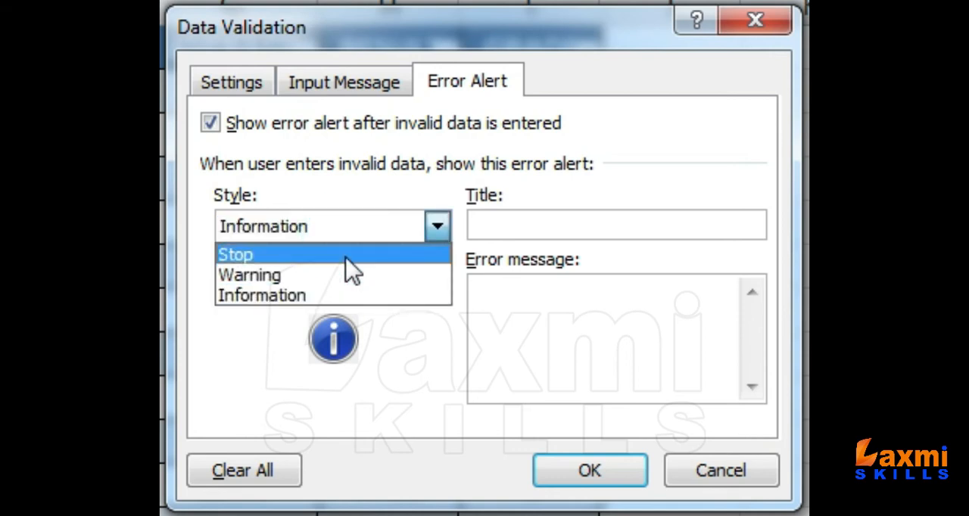
pyautogui.click(345, 256)
# Give the error alert the title "Invalid Marks!"
pyautogui.click(526, 218)
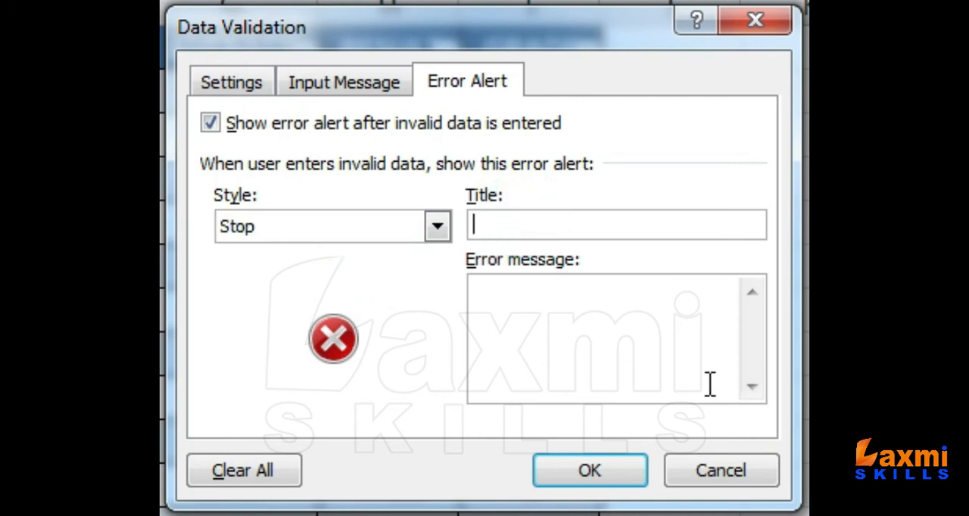
pyautogui.write('Invalid Marks!')
# Enter the error message "Please enter the marks between 0 and 100." and apply the validation rule
pyautogui.click(658, 338)
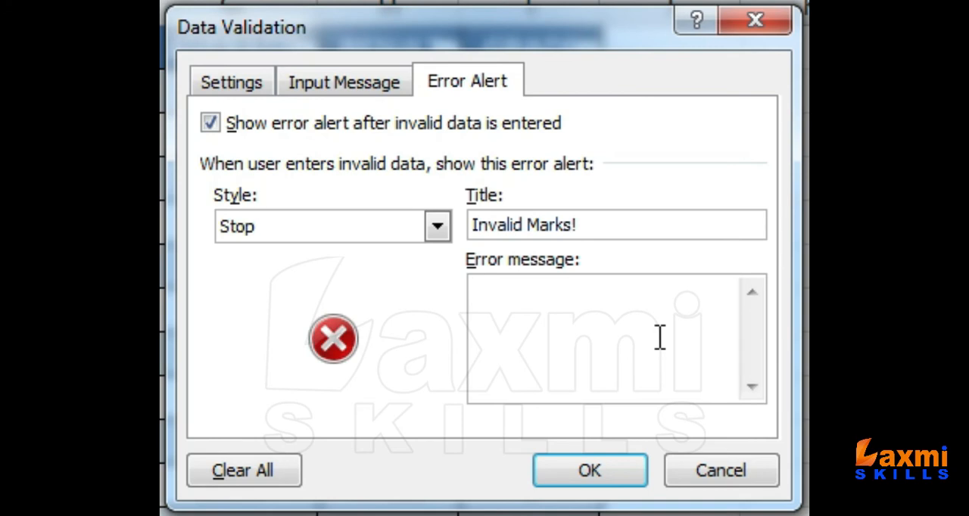
pyautogui.write('Please enter the marks between ')
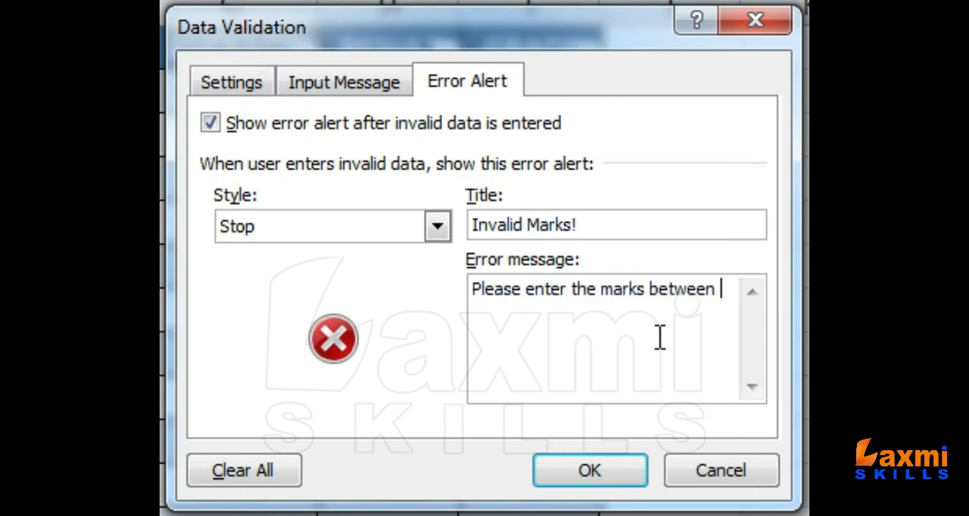
pyautogui.write('0 and 100.')
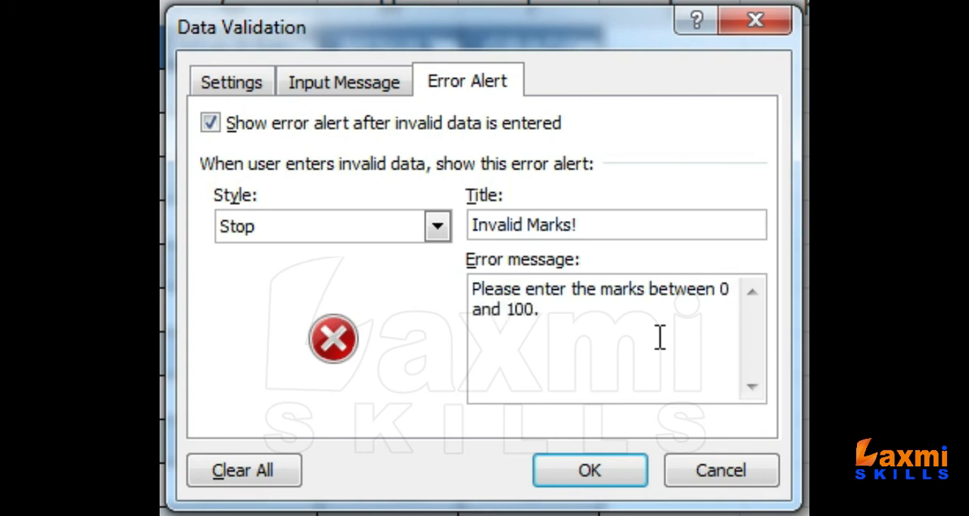
pyautogui.click(631, 293)
pyautogui.click(583, 476)
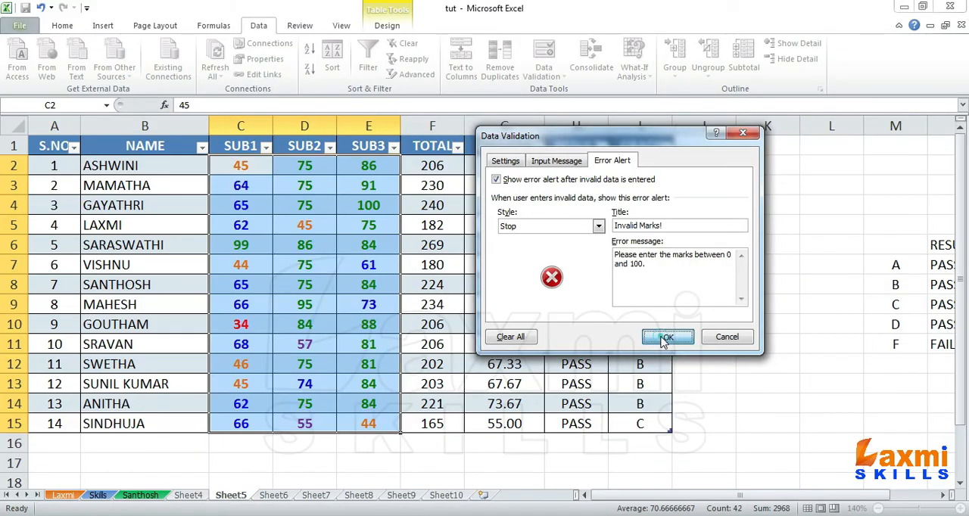
# Test the validation rule with allowed marks by entering 100, 0 and 50 in turn in cell C6
pyautogui.click(270, 232)
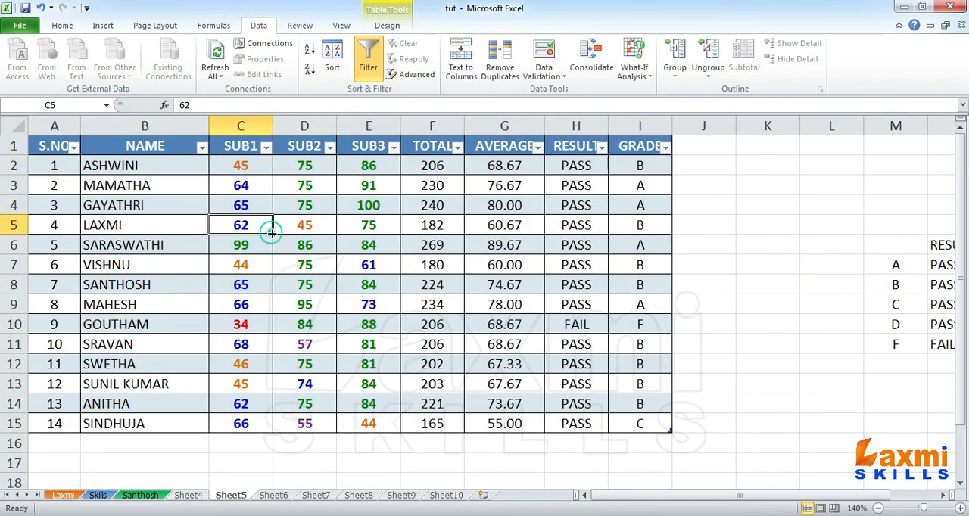
pyautogui.click(249, 249)
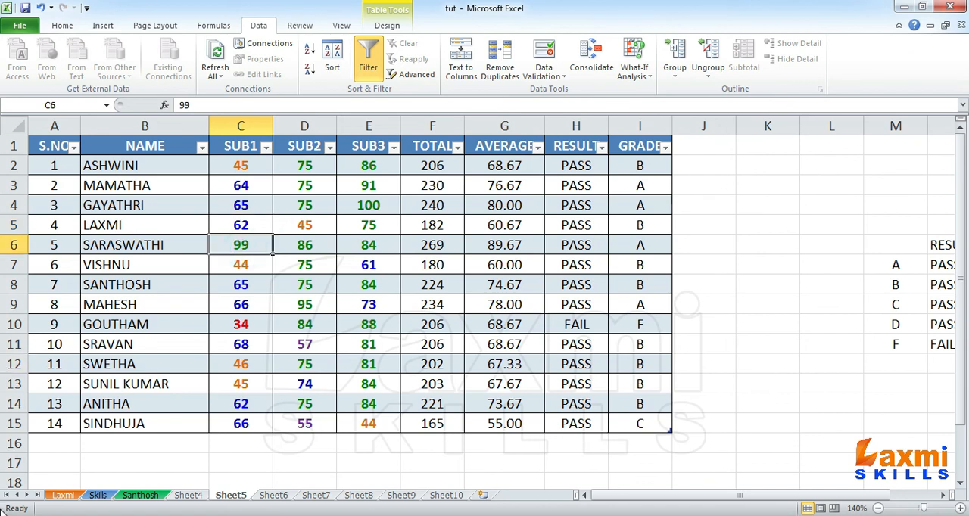
pyautogui.write('100')
pyautogui.press('Return')
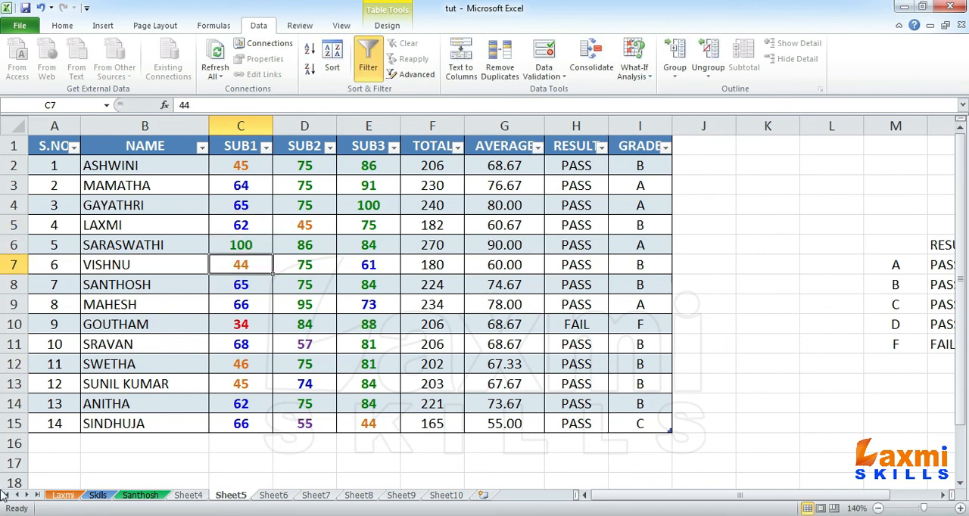
pyautogui.press('Up')
pyautogui.write('0')
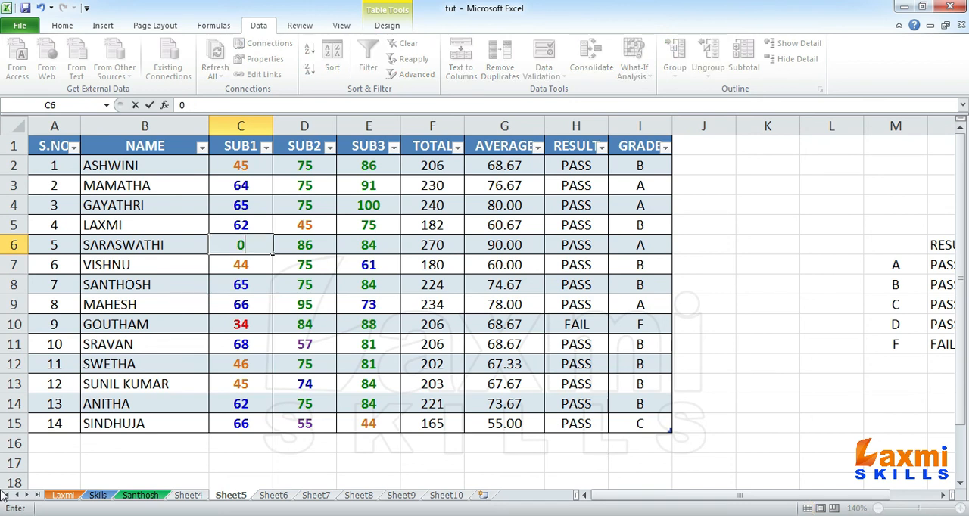
pyautogui.press('Return')
pyautogui.press('Up')
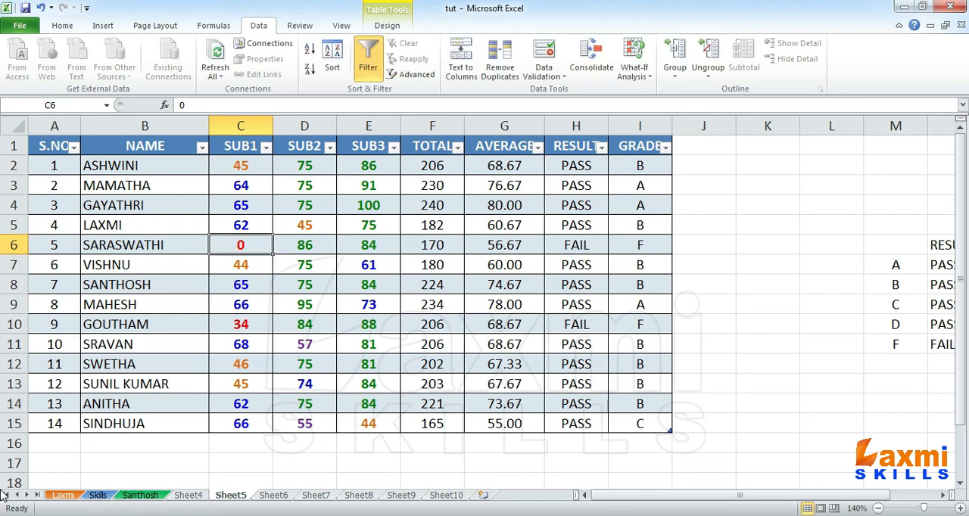
pyautogui.write('50')
pyautogui.press('Return')
# Try to enter the out-of-range marks 101 and 110 in cell C6 to test the error alert
pyautogui.press('Up')
pyautogui.write('101')
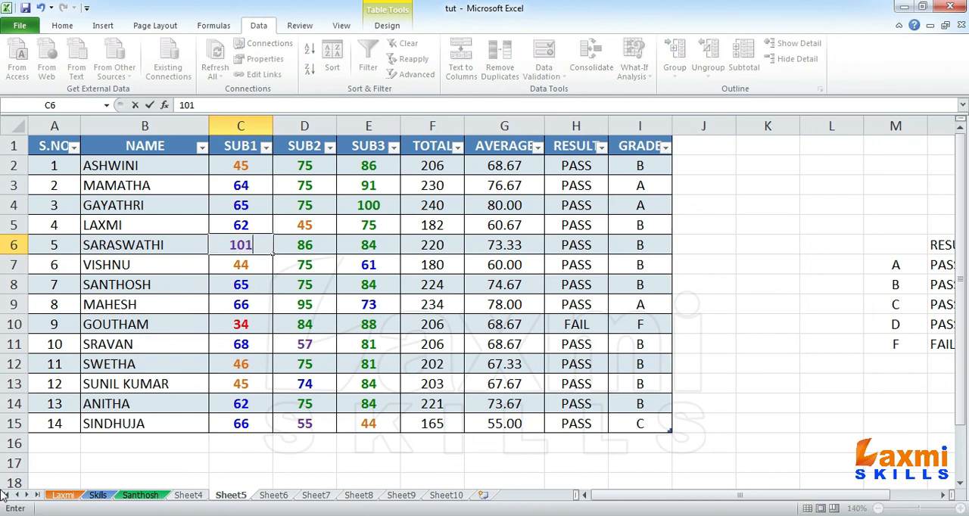
pyautogui.press('Return')
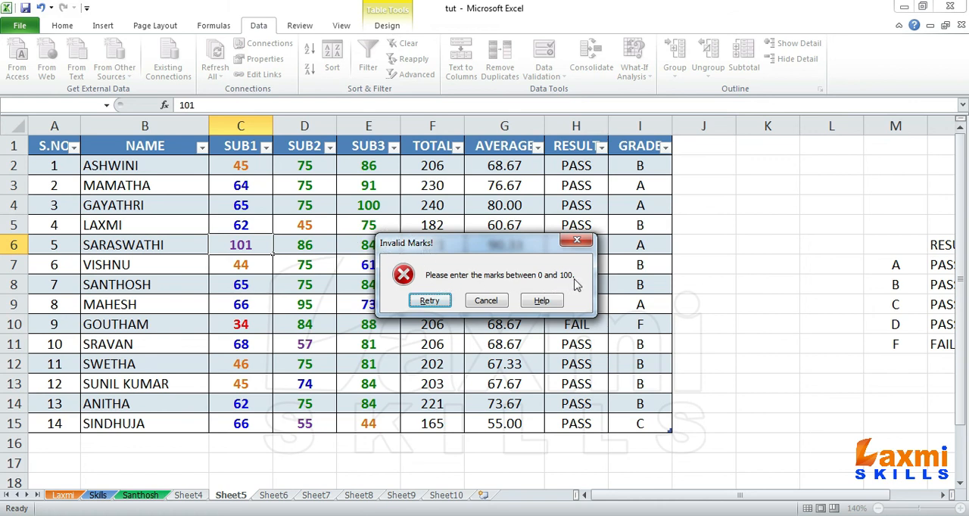
pyautogui.click(430, 301)
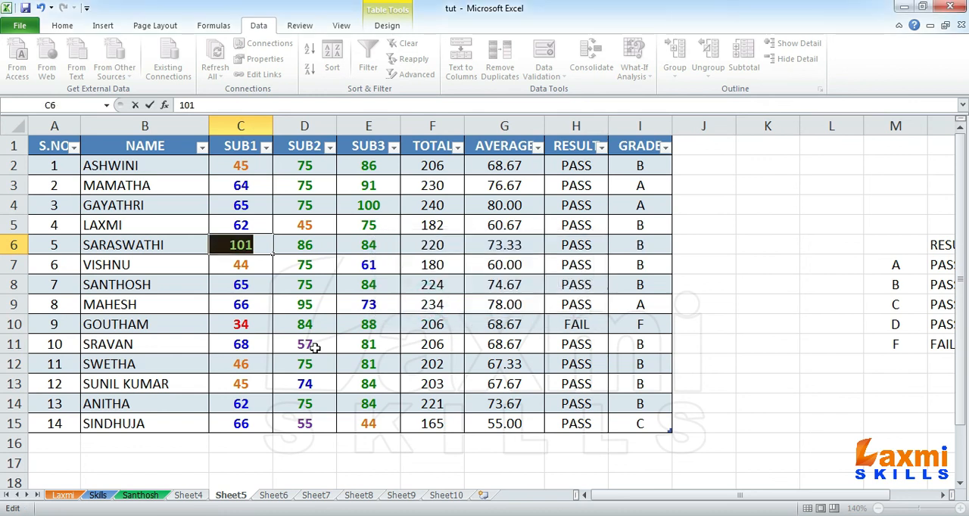
pyautogui.write('110')
pyautogui.press('Return')
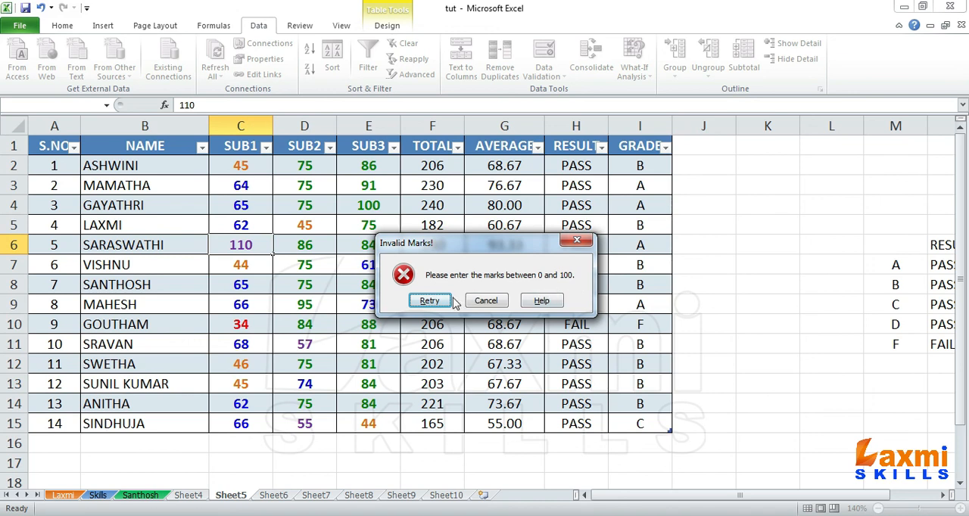
# Retry the entry in cell C6 with a mark of 99
pyautogui.click(429, 301)
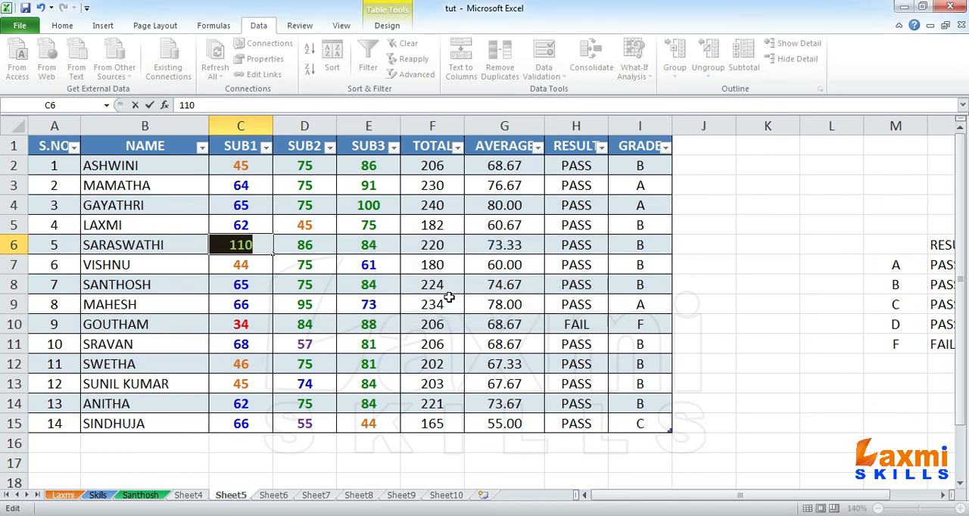
pyautogui.write('99')
pyautogui.press('Return')
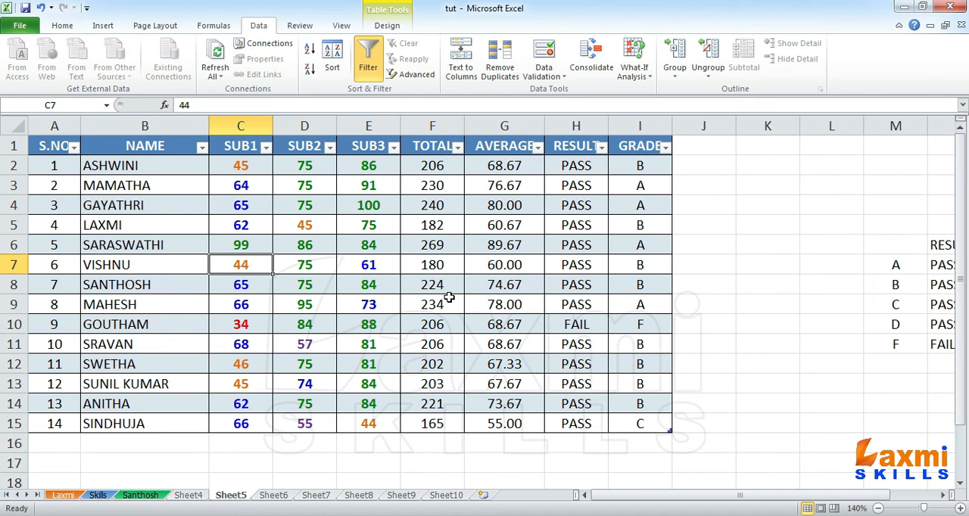